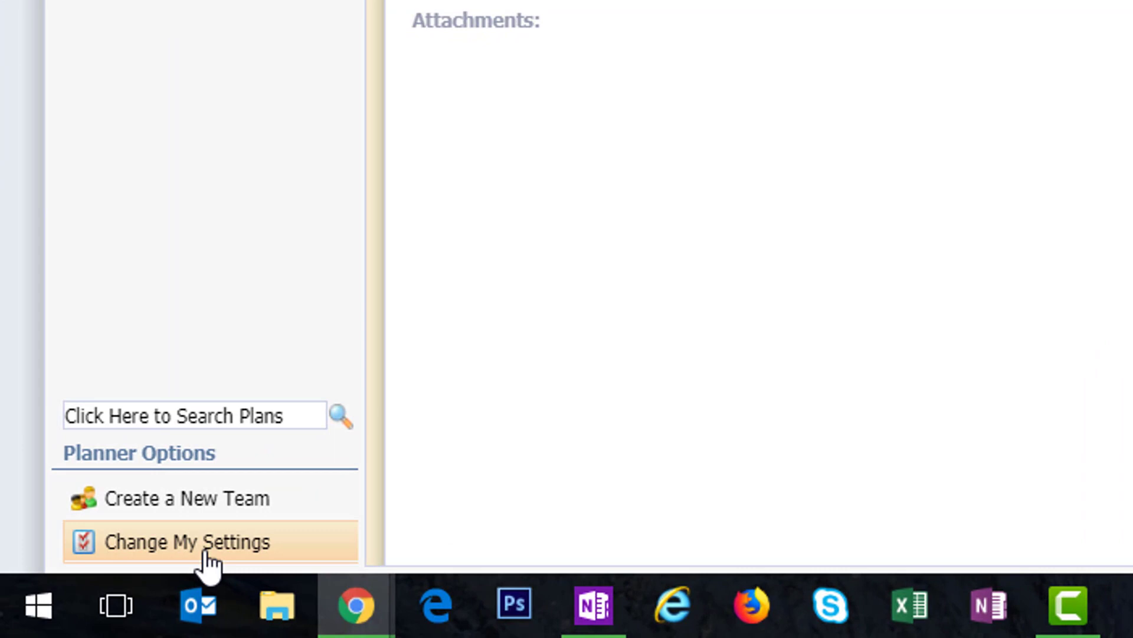
Open My Schedules from Change My Settings under Planner Options.
mouse_move(208, 563)
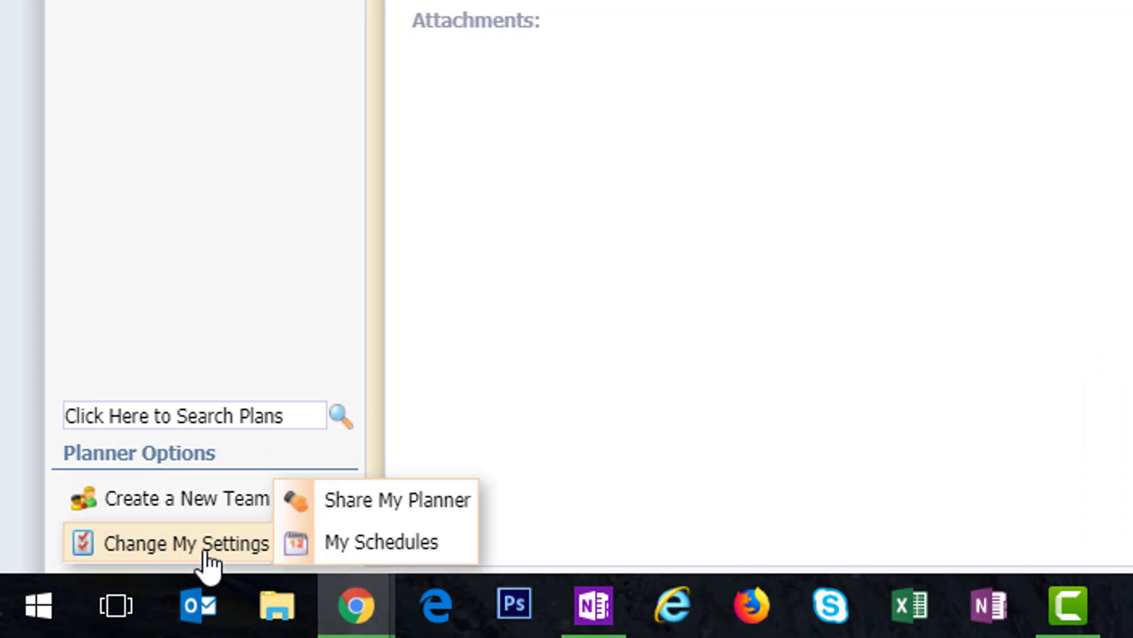
left_click(381, 543)
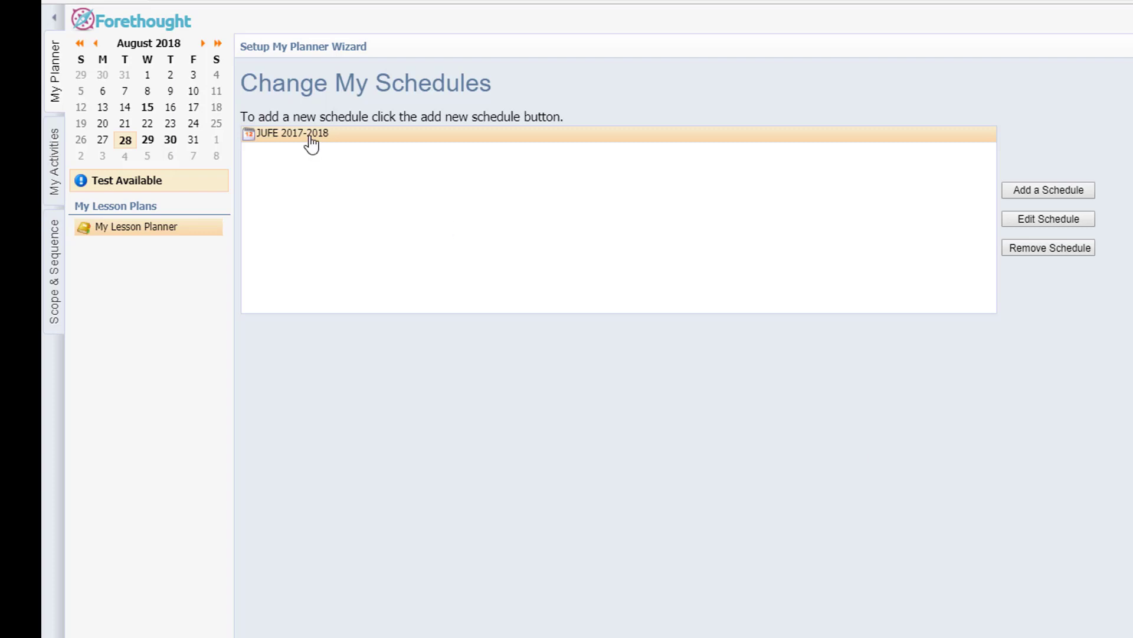
Edit the JUFE 2017-2018 schedule and remove its AP Economics entry.
left_click(1038, 222)
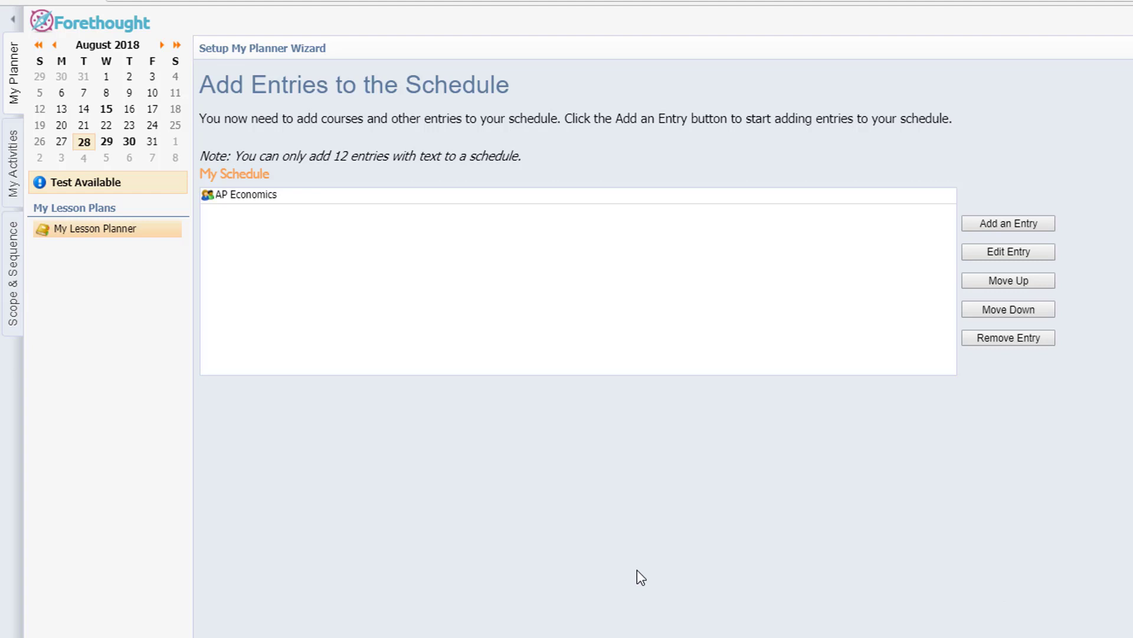
left_click(239, 201)
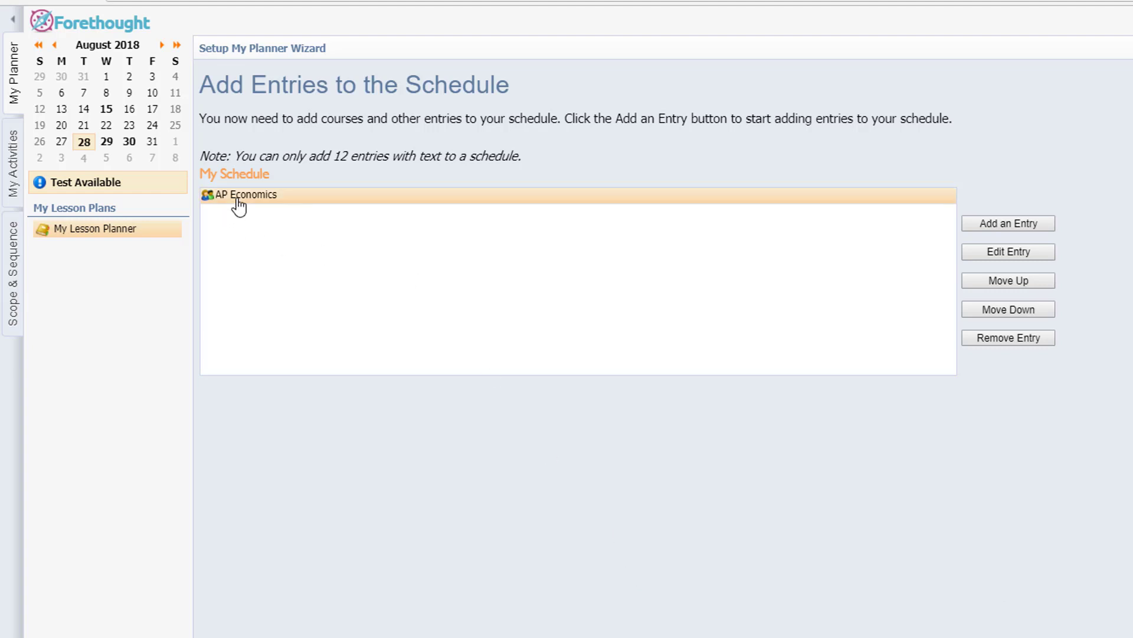
left_click(986, 341)
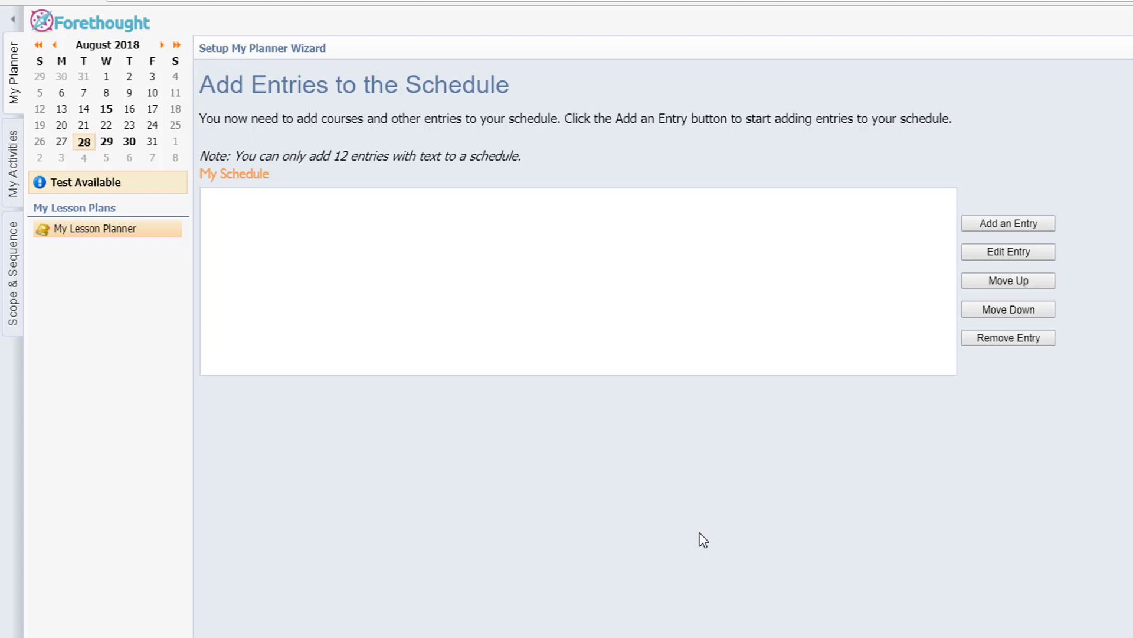
Add a Biology course entry from High School > Science and assign it a class period.
left_click(1021, 228)
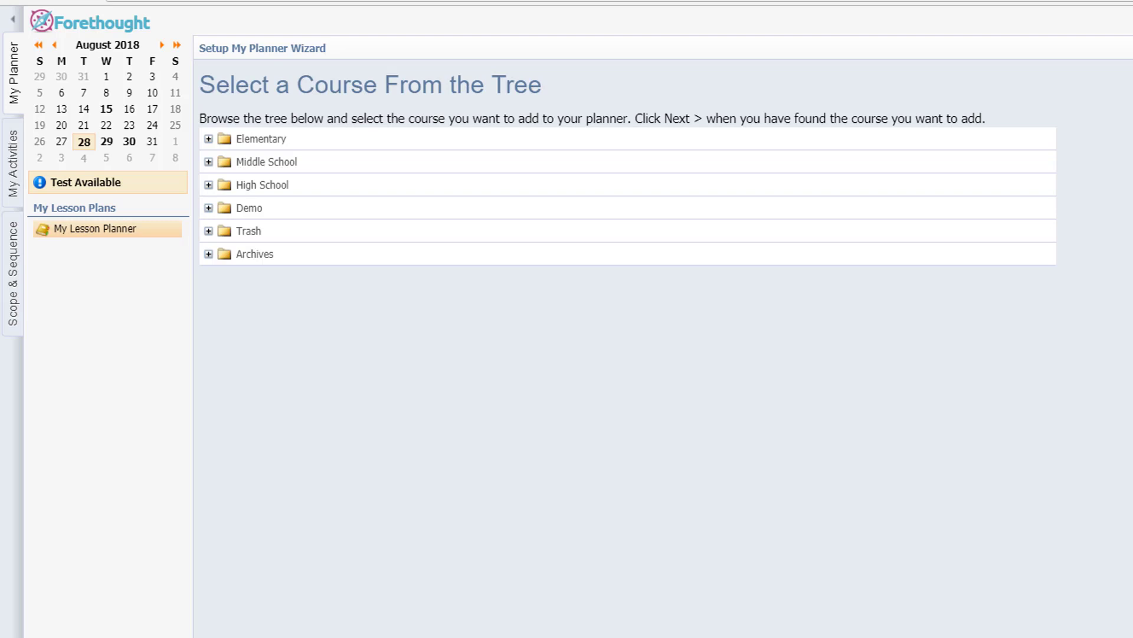
left_click(208, 184)
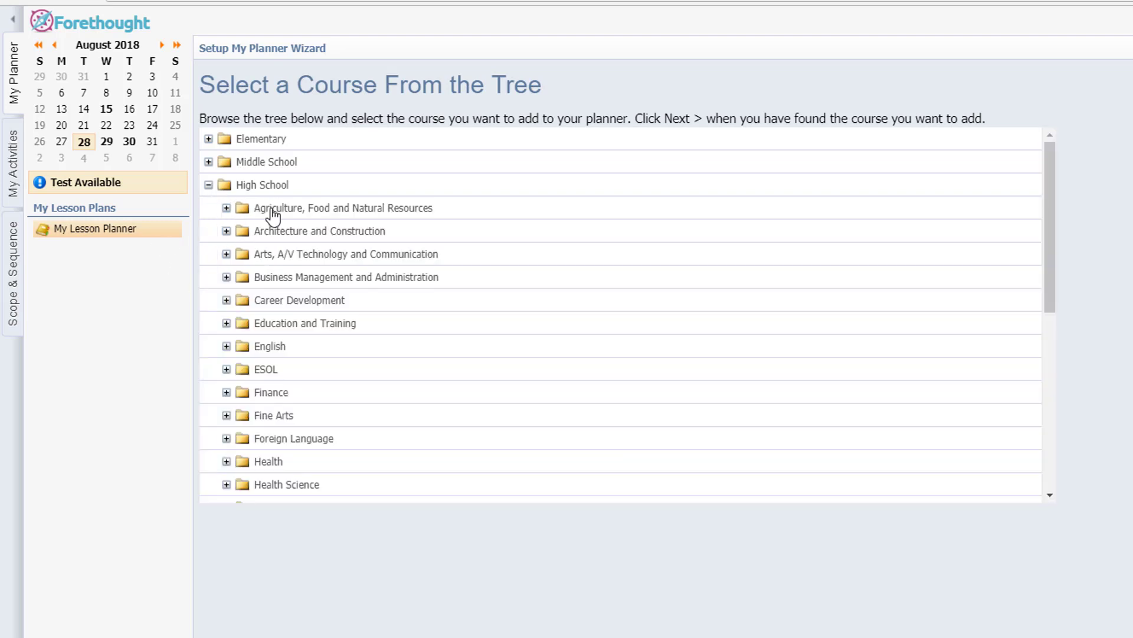
scroll(374, 396, "down", 3)
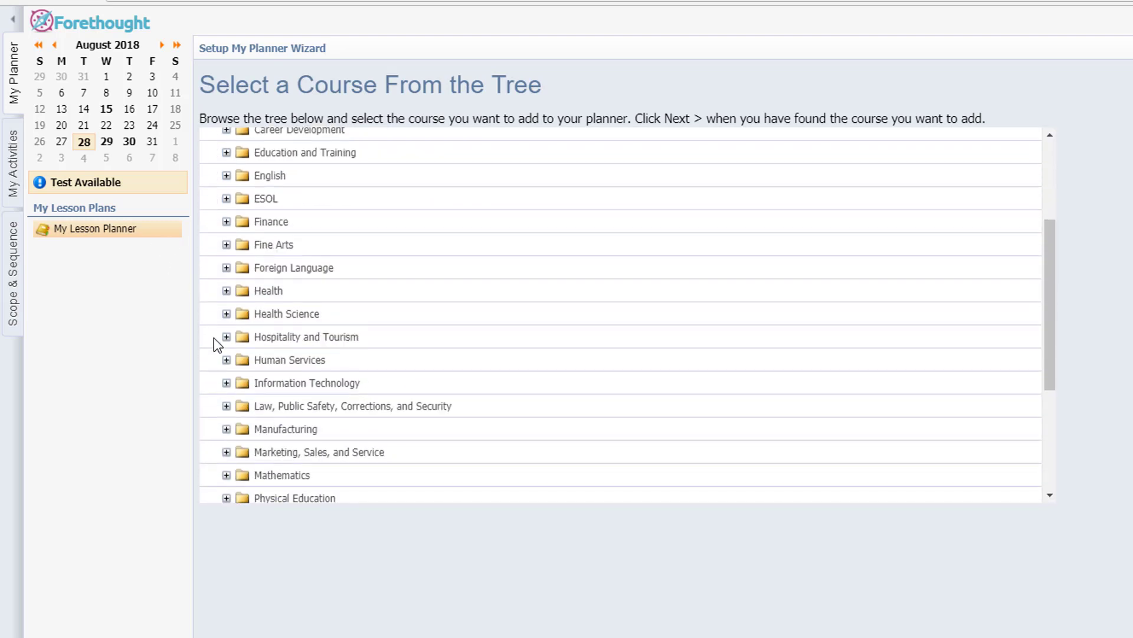
scroll(363, 370, "down", 4)
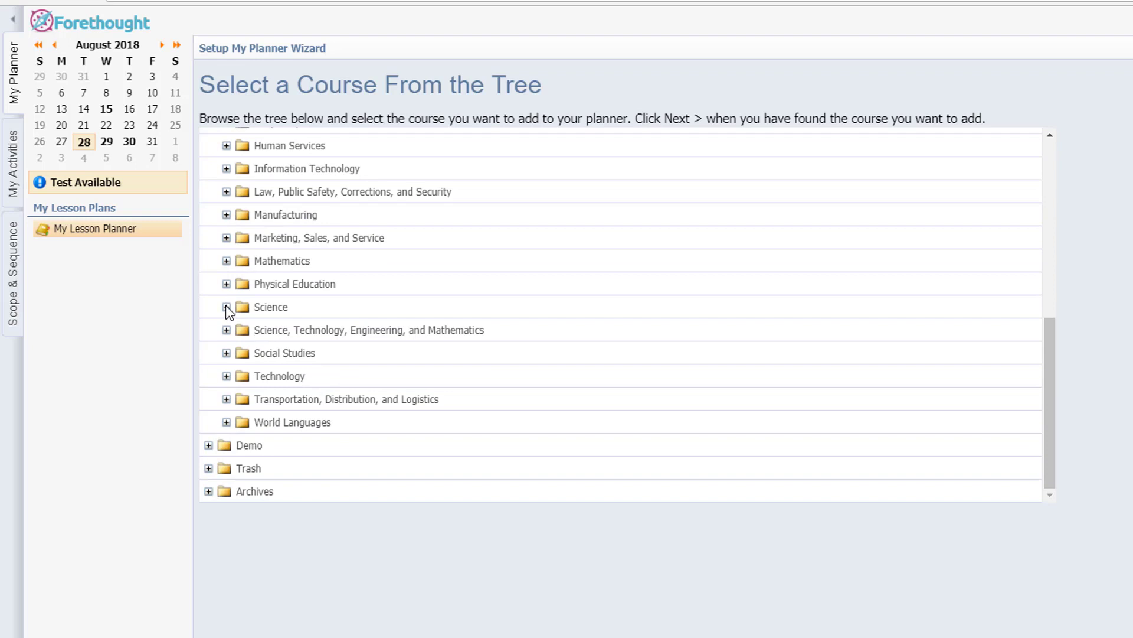
left_click(226, 307)
left_click(278, 354)
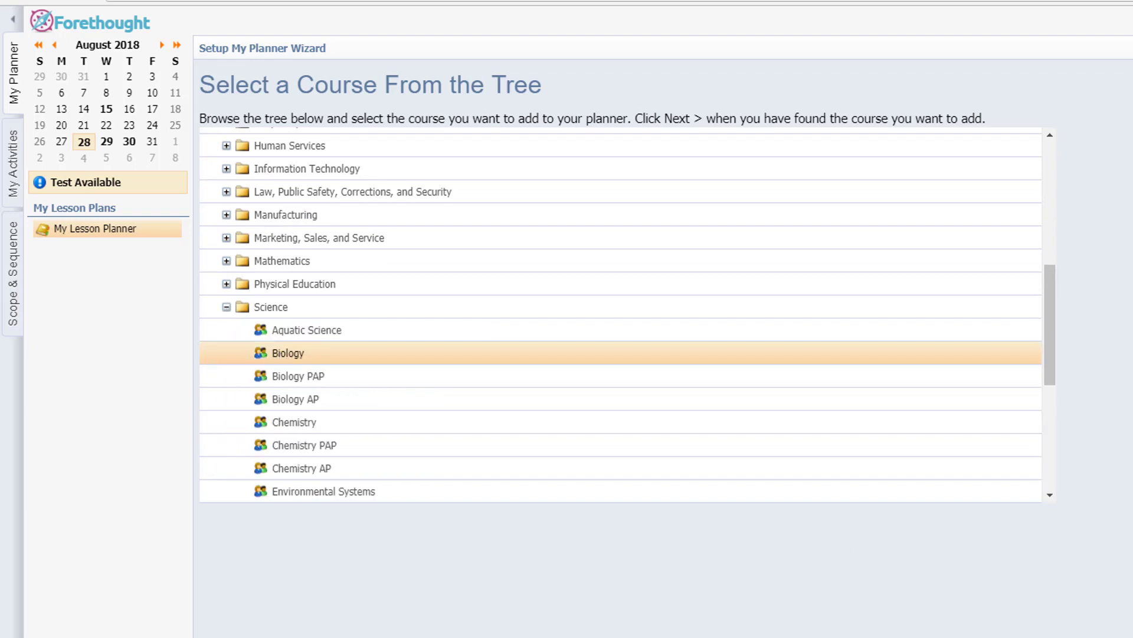
left_click(1043, 598)
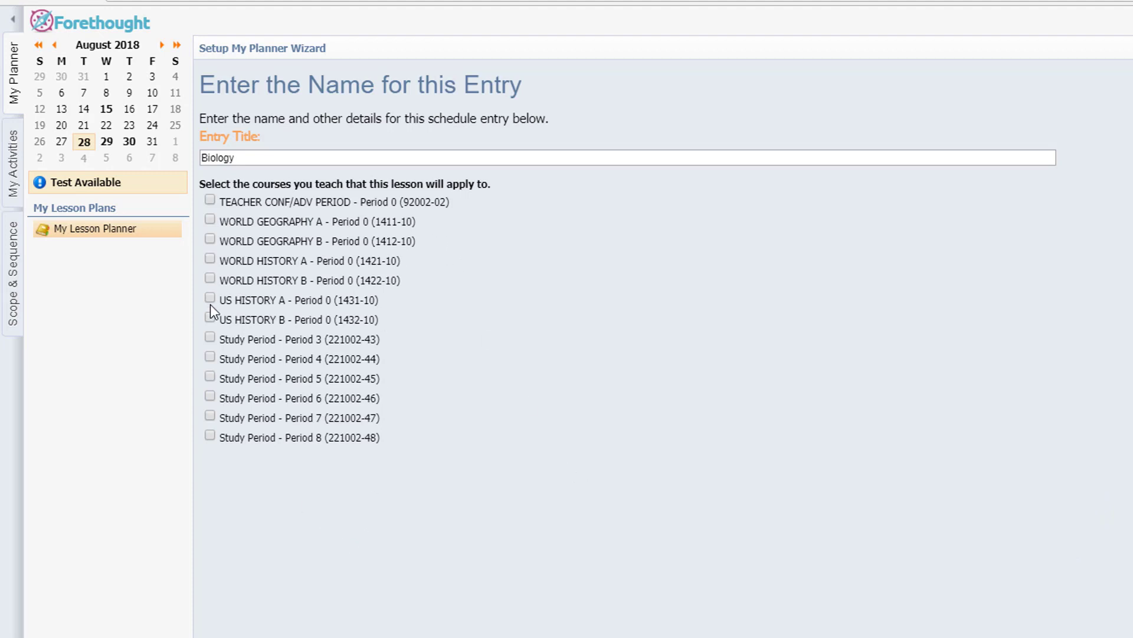
left_click(210, 259)
key("Return")
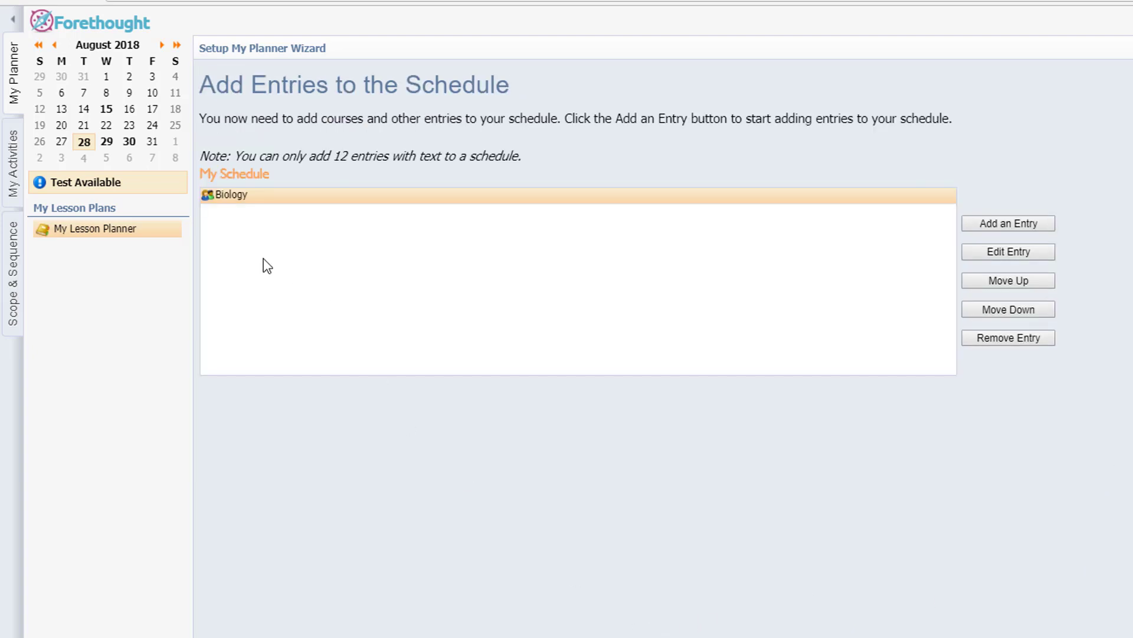
Add a Biology AP course entry from the Science courses after Biology.
left_click(993, 224)
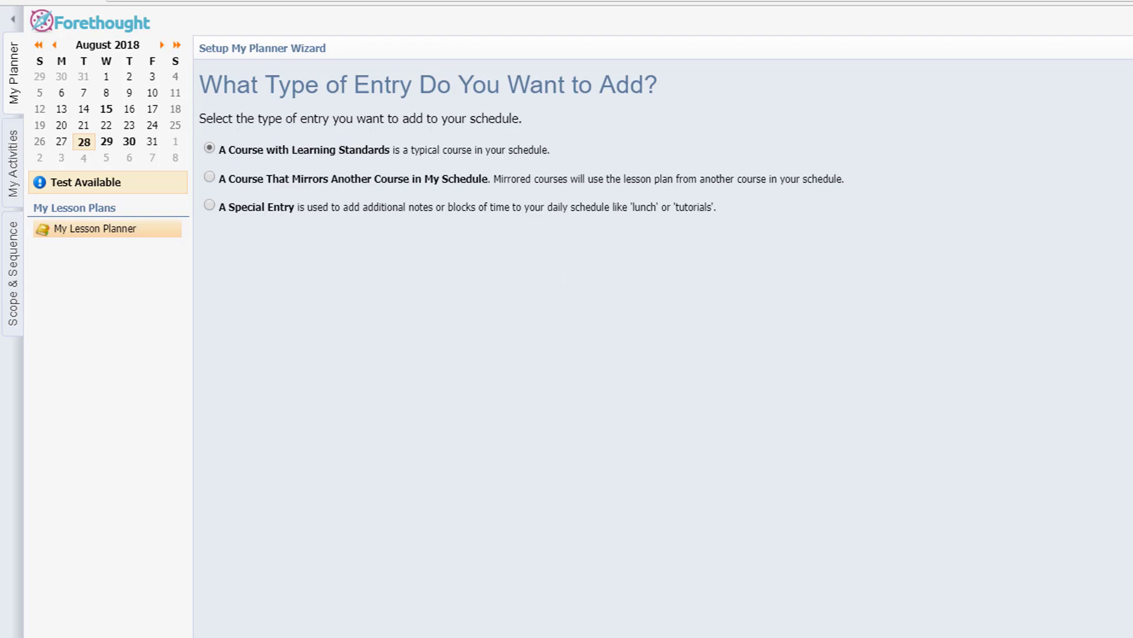
key("Return")
scroll(277, 400, "down", 3)
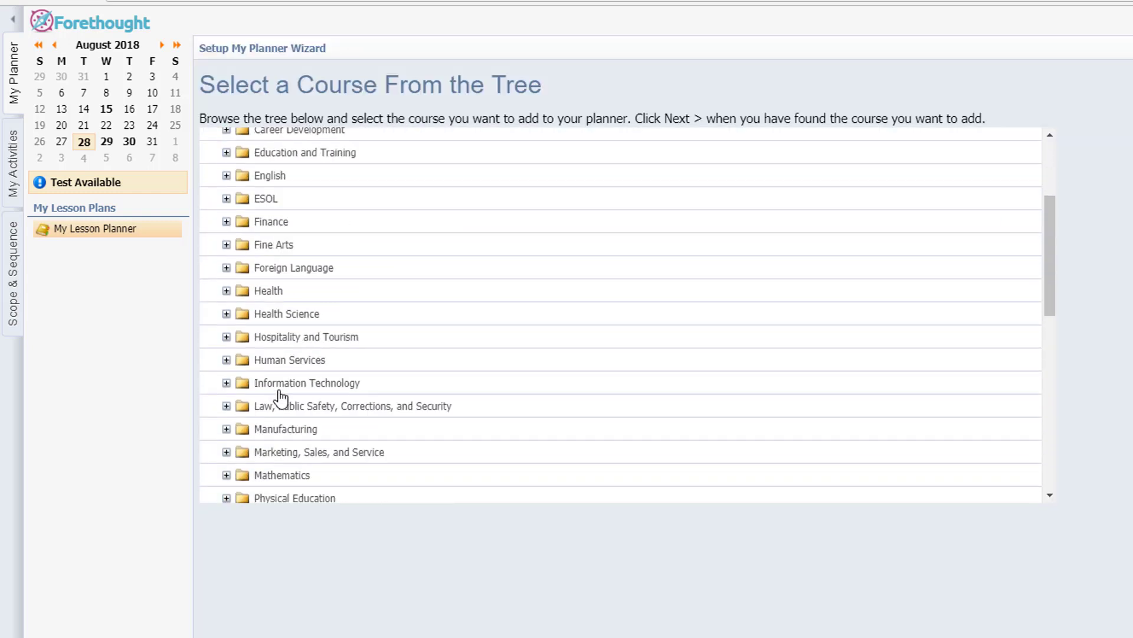
scroll(280, 399, "down", 2)
scroll(463, 402, "down", 4)
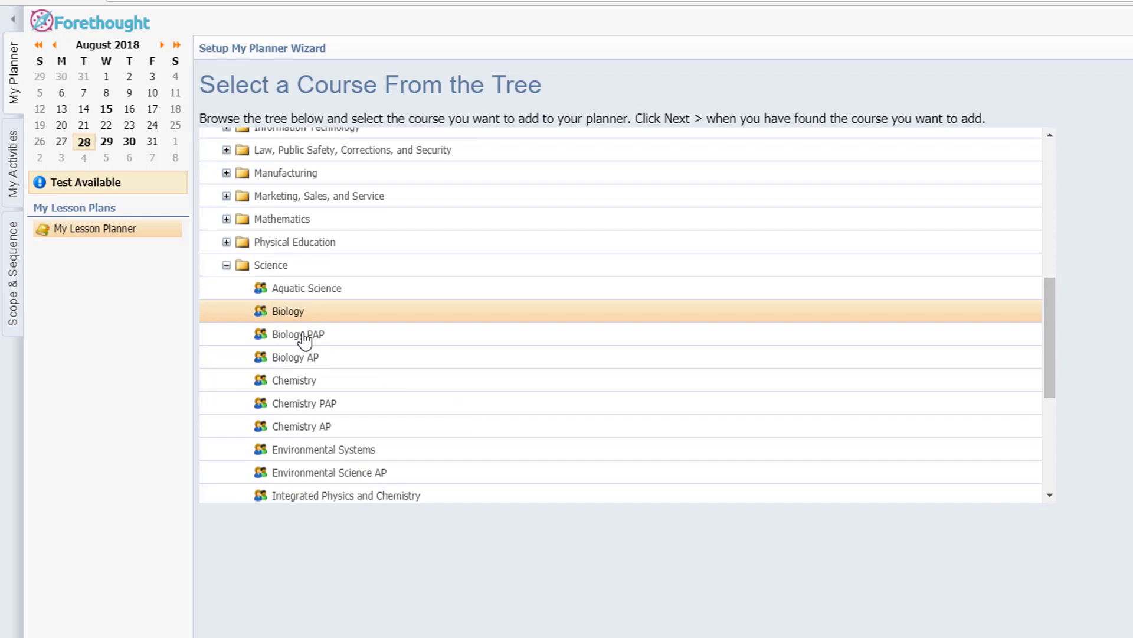
left_click(298, 359)
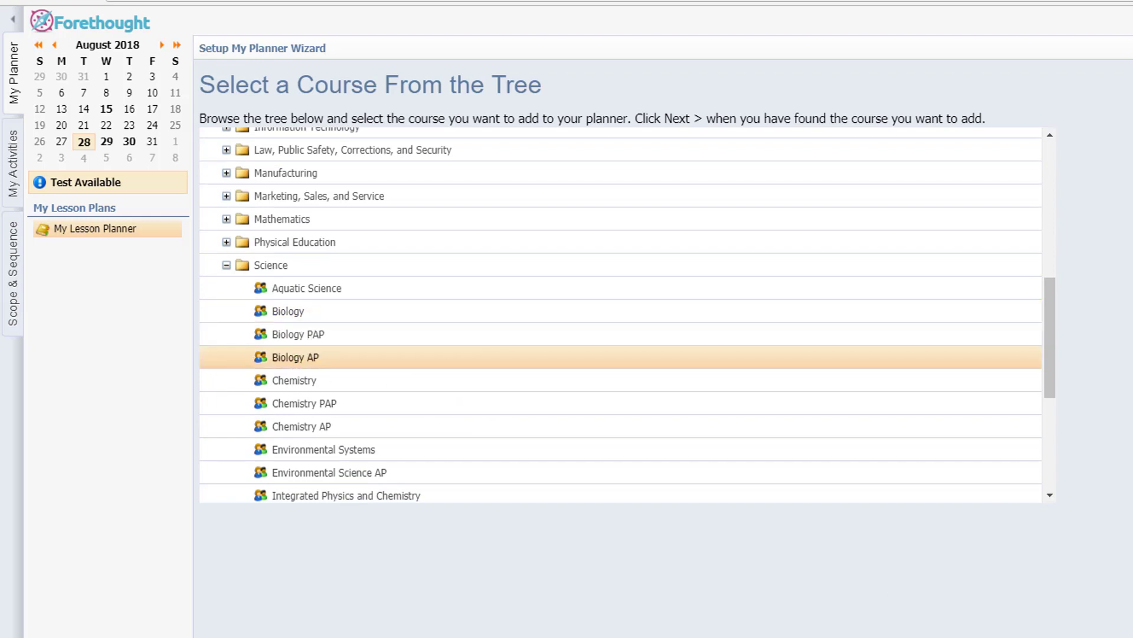
key("Return")
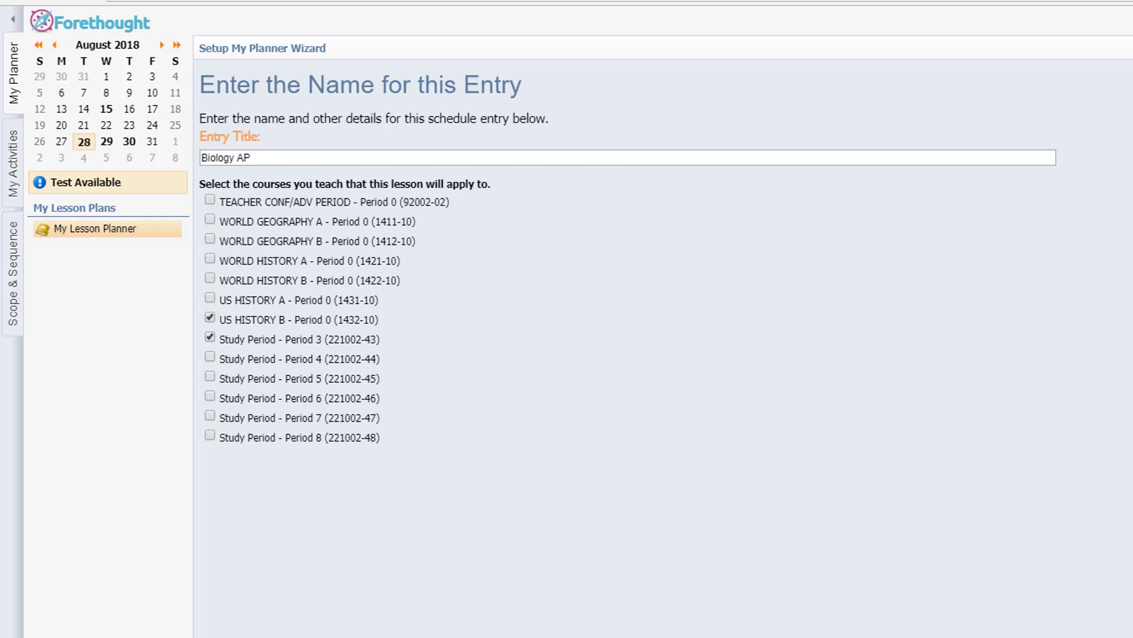
key("Return")
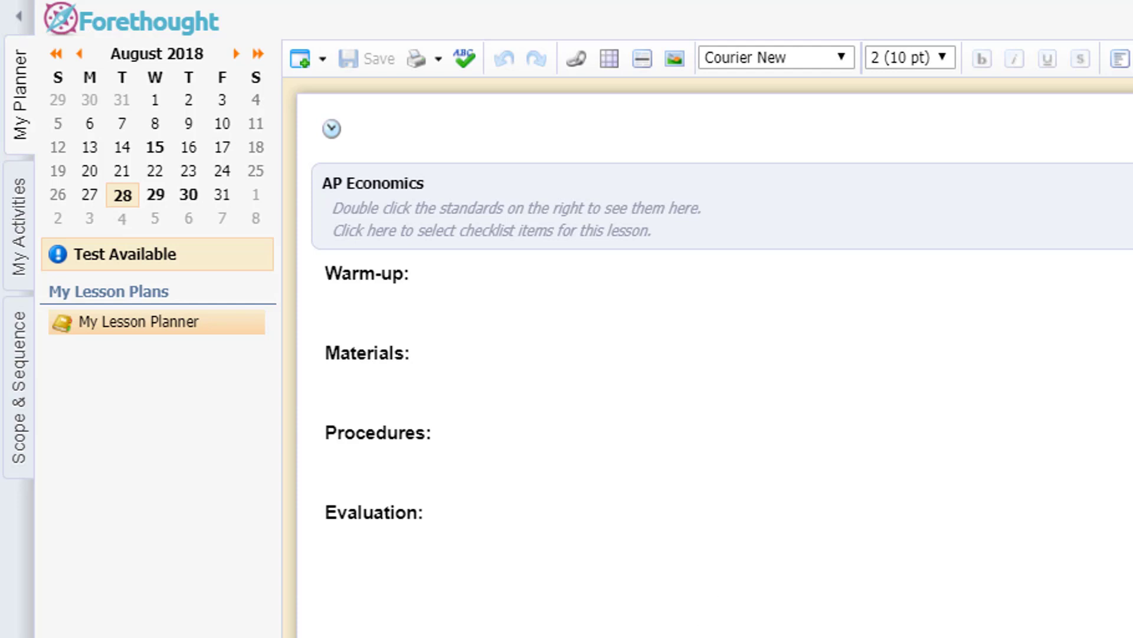
Delete Today's Plans for August 28, 29 and 30 so each uses the Biology schedule.
left_click(321, 63)
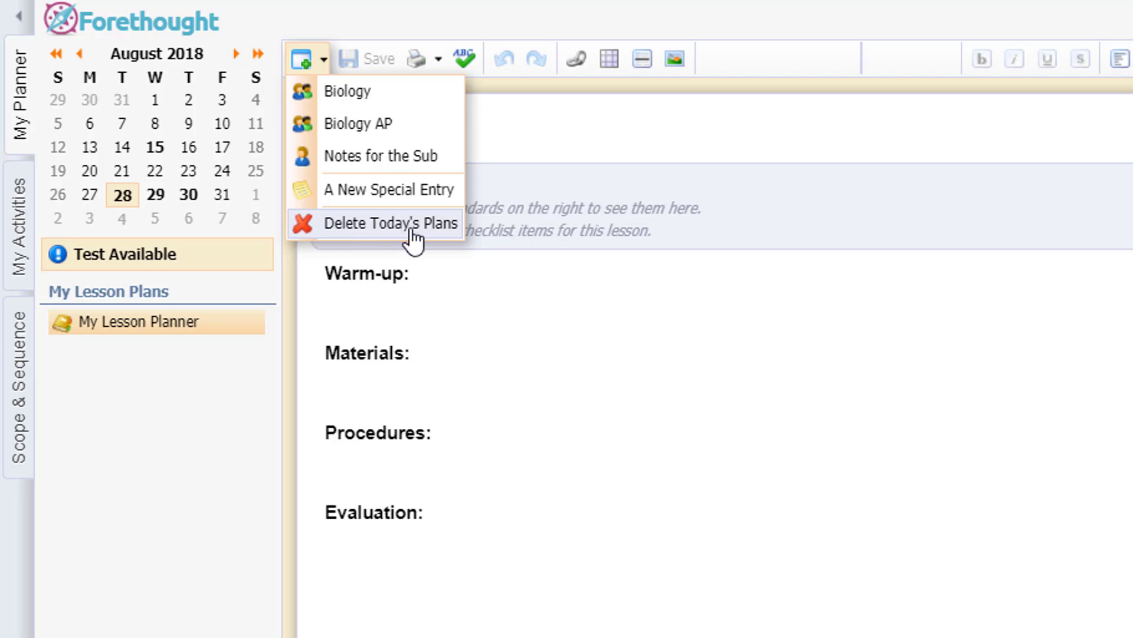
left_click(413, 229)
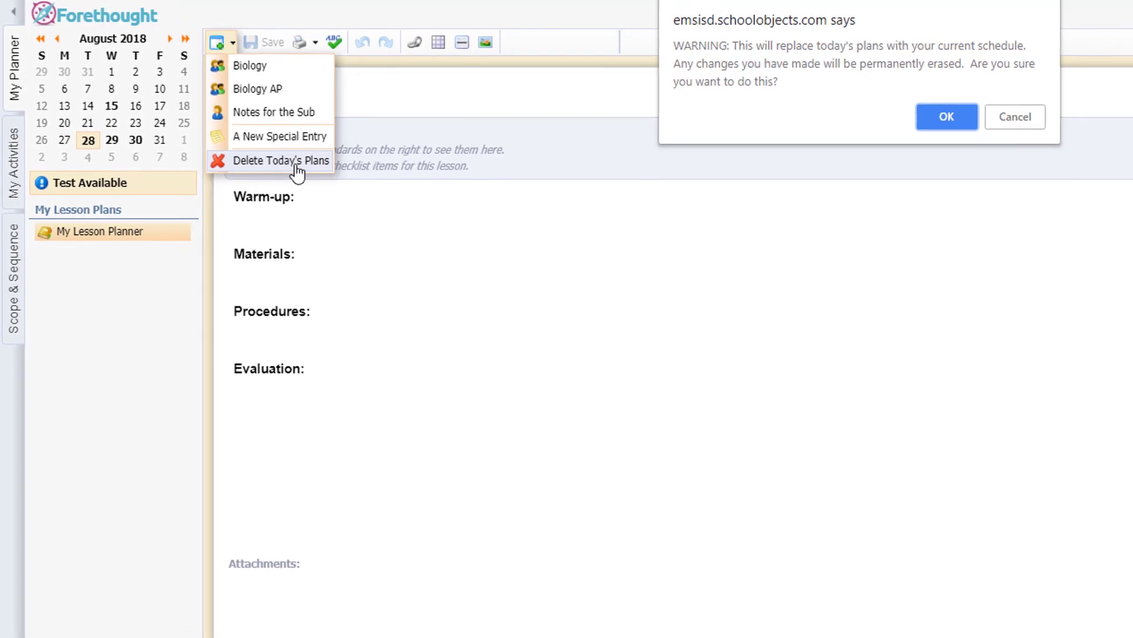
left_click(933, 121)
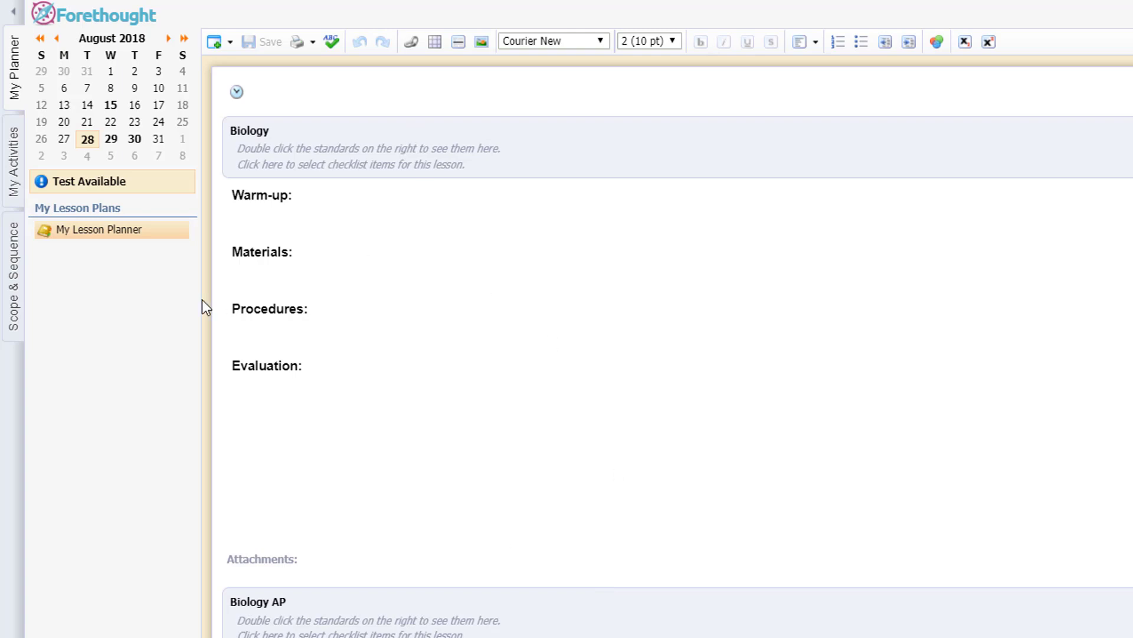
left_click(111, 140)
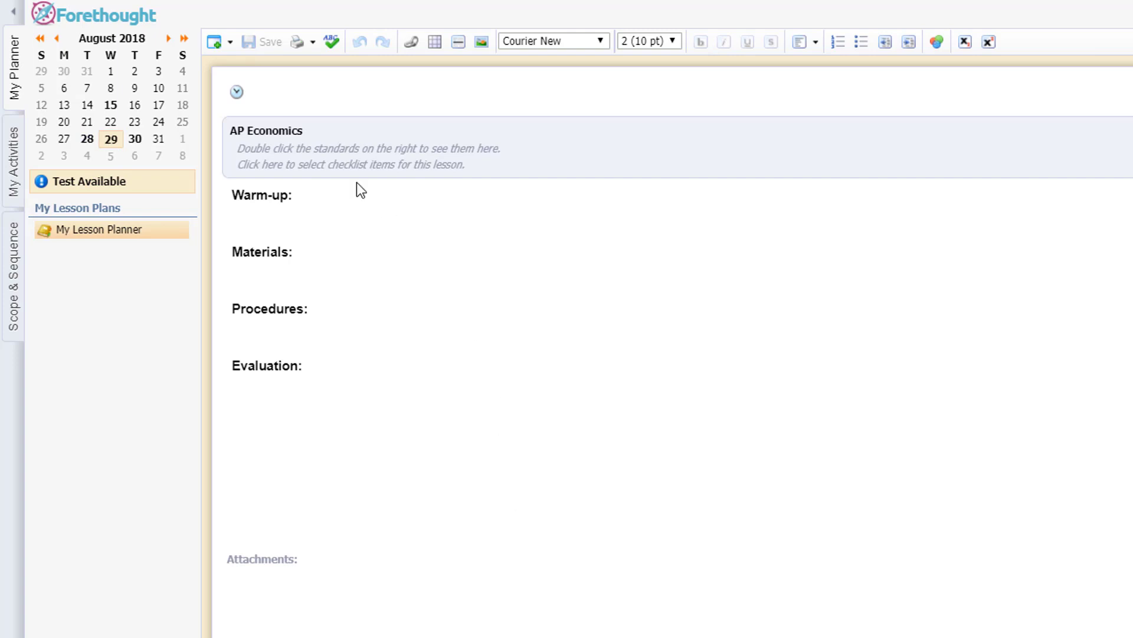
left_click(230, 42)
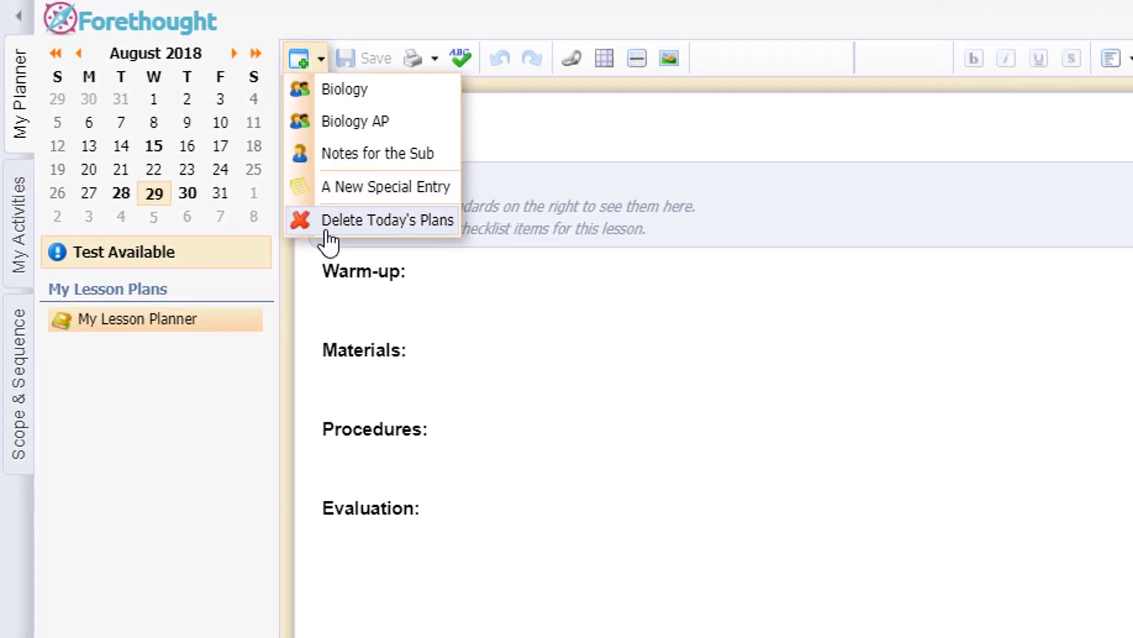
left_click(327, 234)
key("Return")
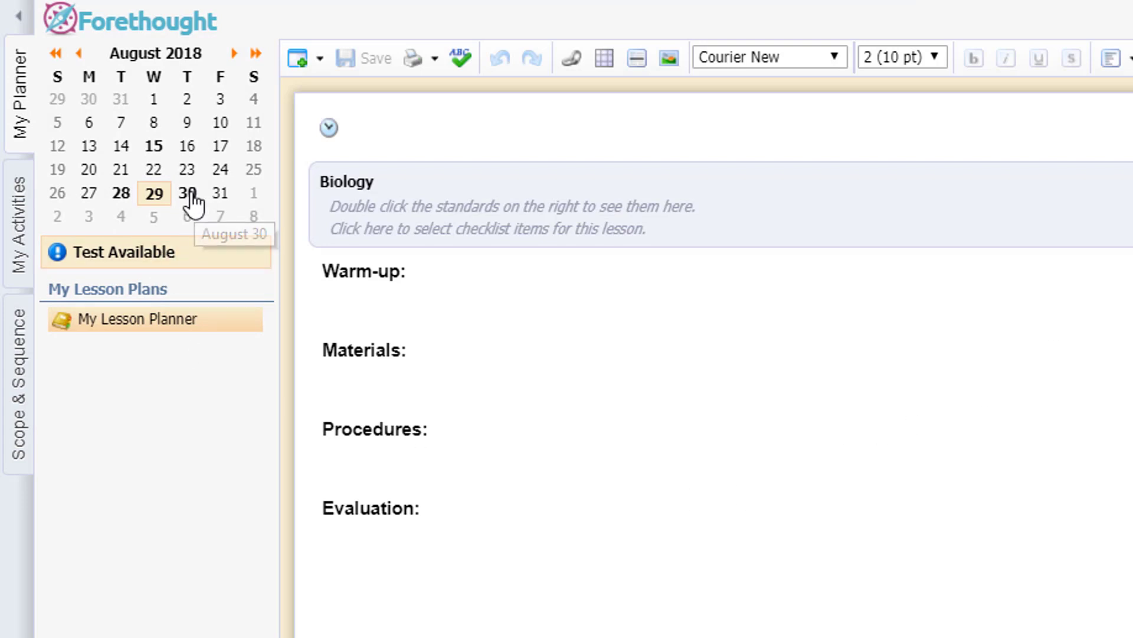
left_click(195, 200)
left_click(307, 63)
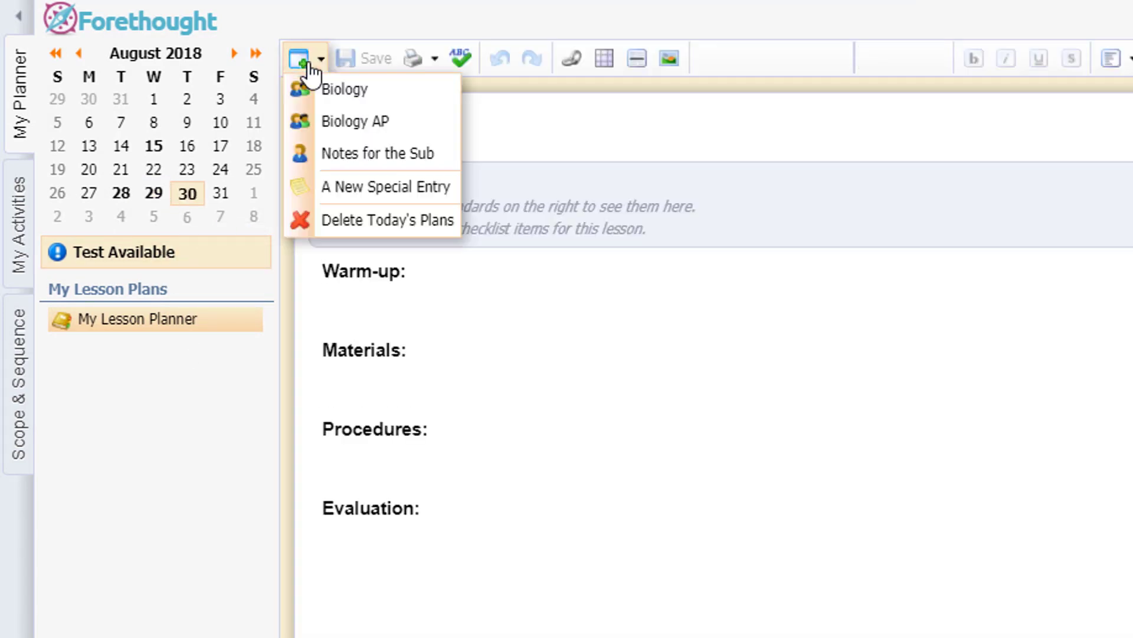
left_click(324, 223)
key("Return")
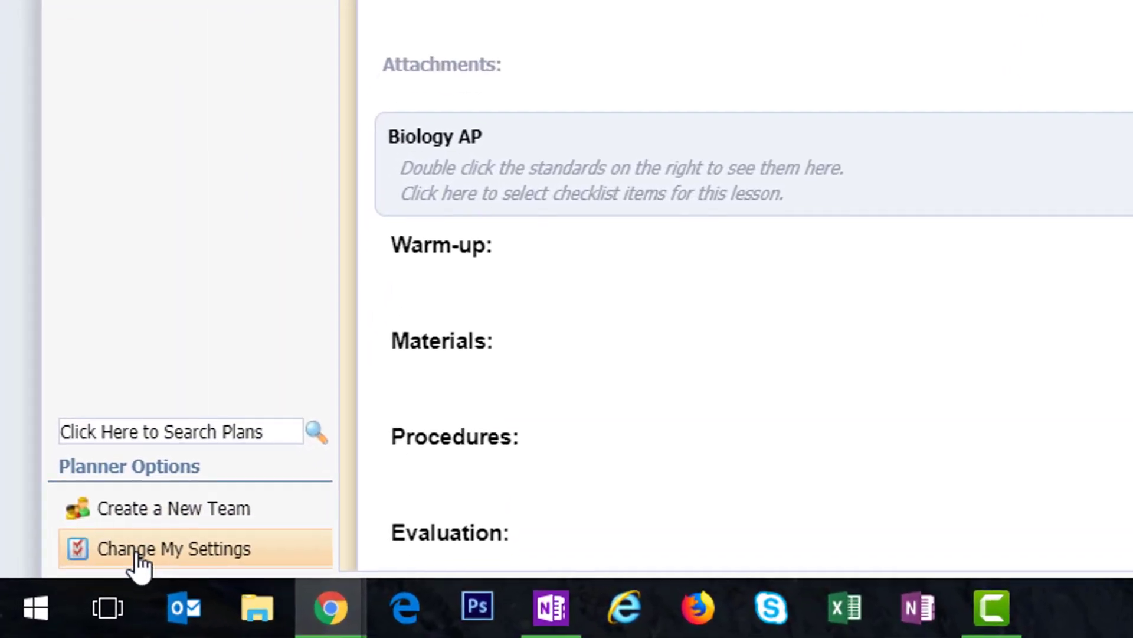
Reopen My Schedules under Change My Settings and select the JUFE 2017-2018 schedule.
left_click(59, 602)
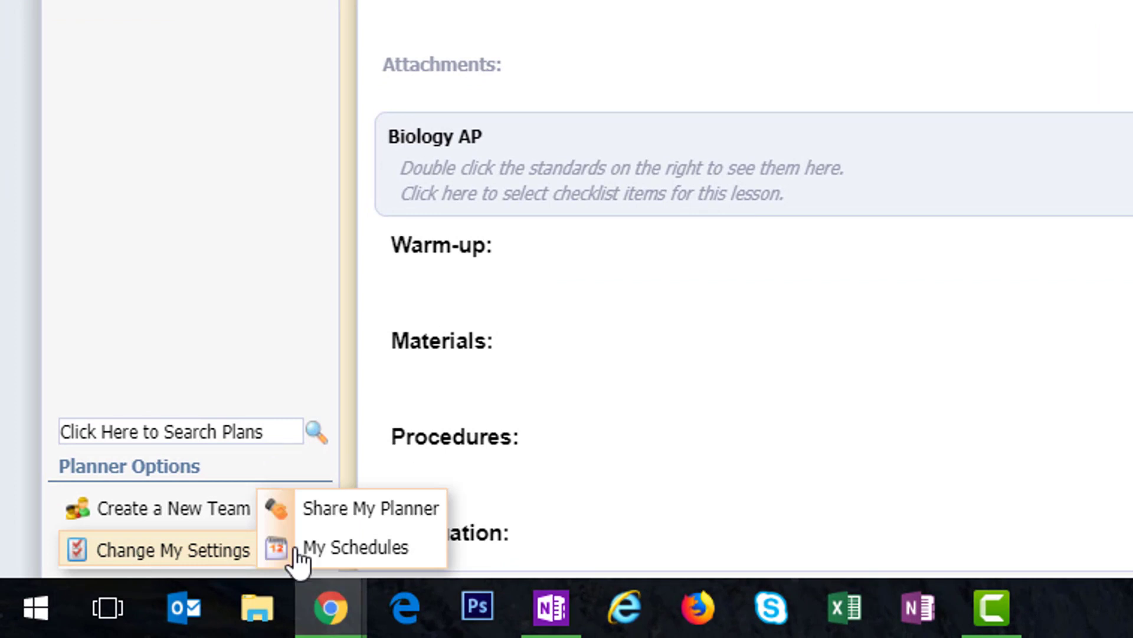
left_click(296, 550)
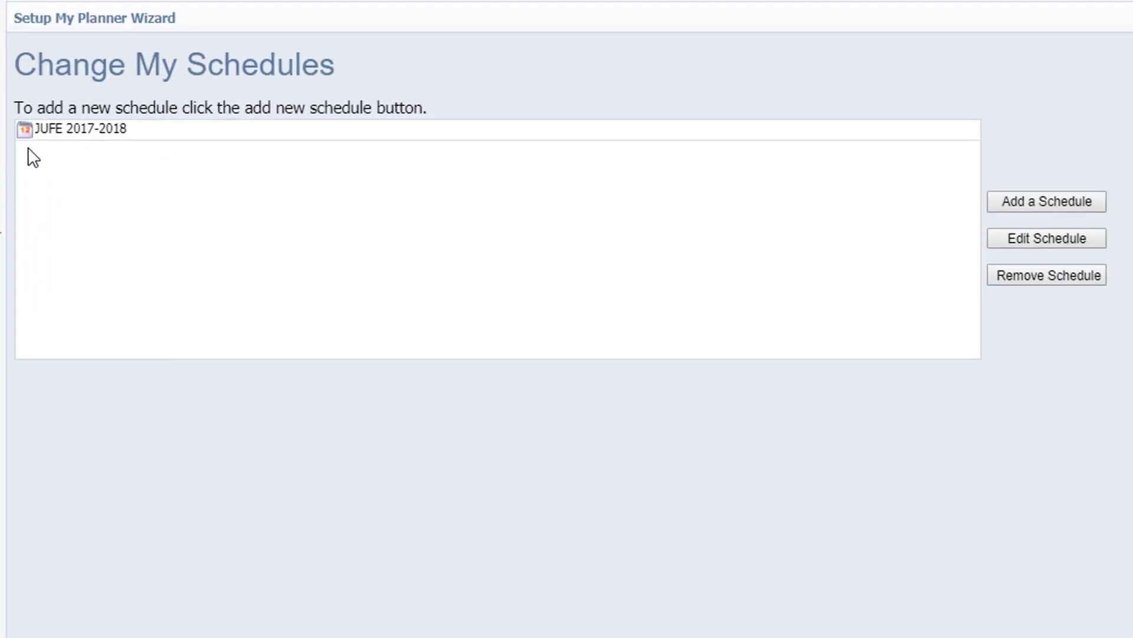
left_click(77, 134)
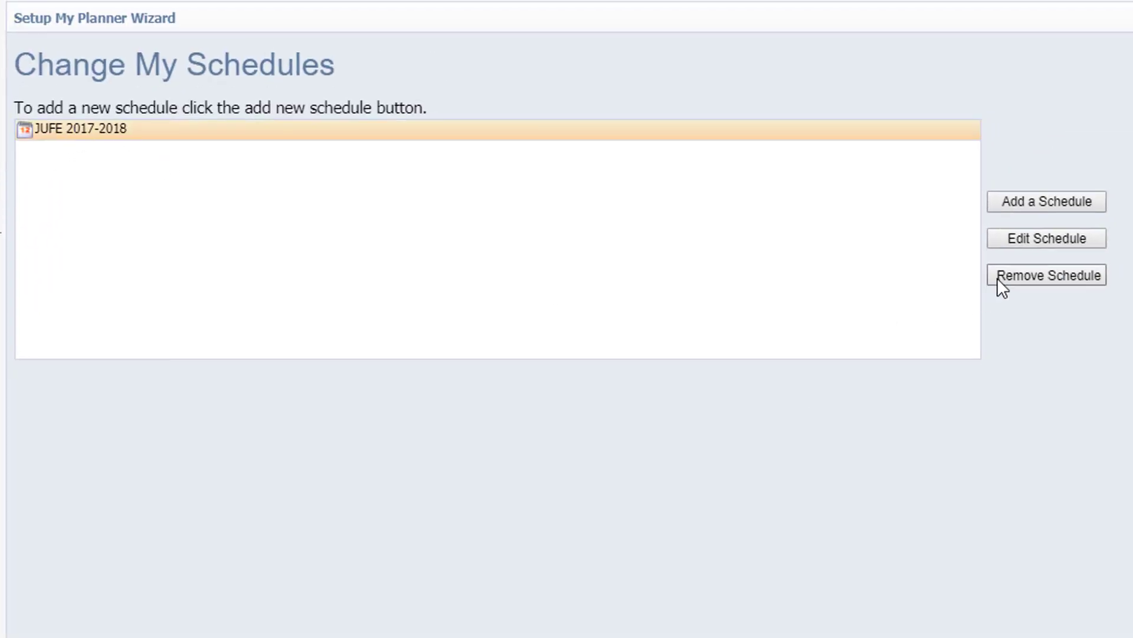